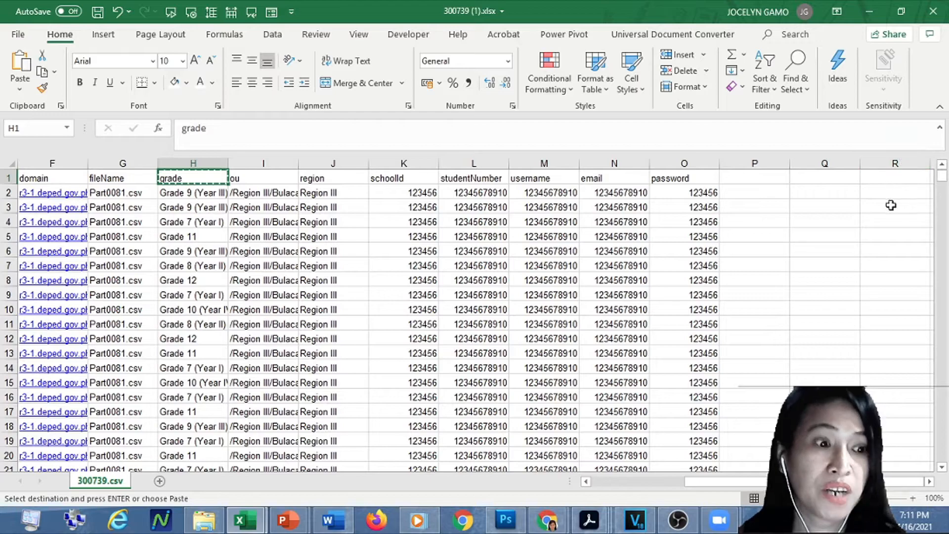
- Set up a filter criterion on the 300739.csv sheet with the header grade in R1 and Grade 7 (Year I) in R2
left_click(889, 178)
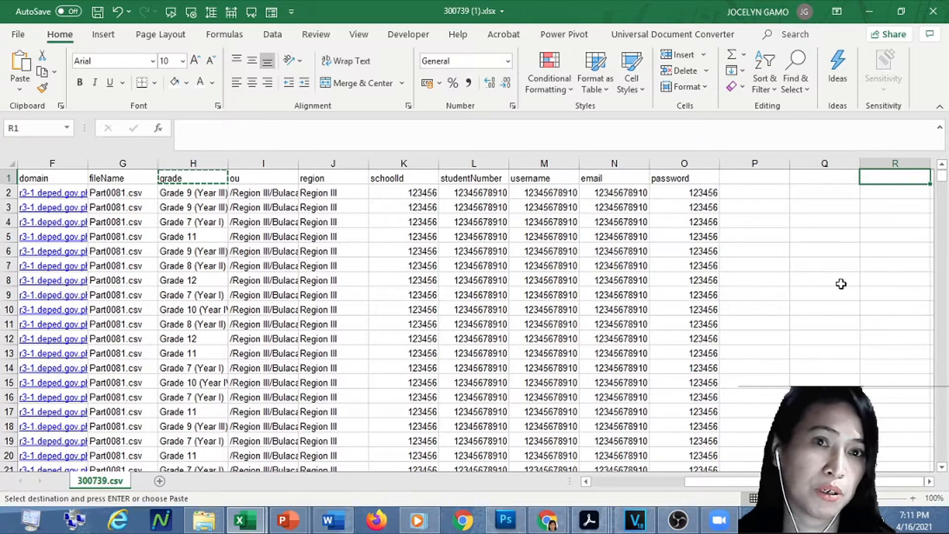
type("grade")
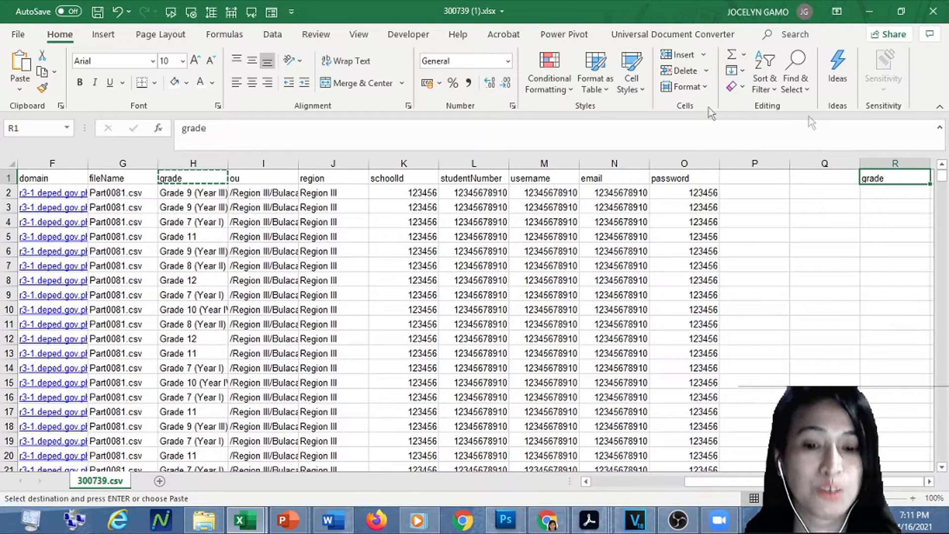
left_click(203, 222)
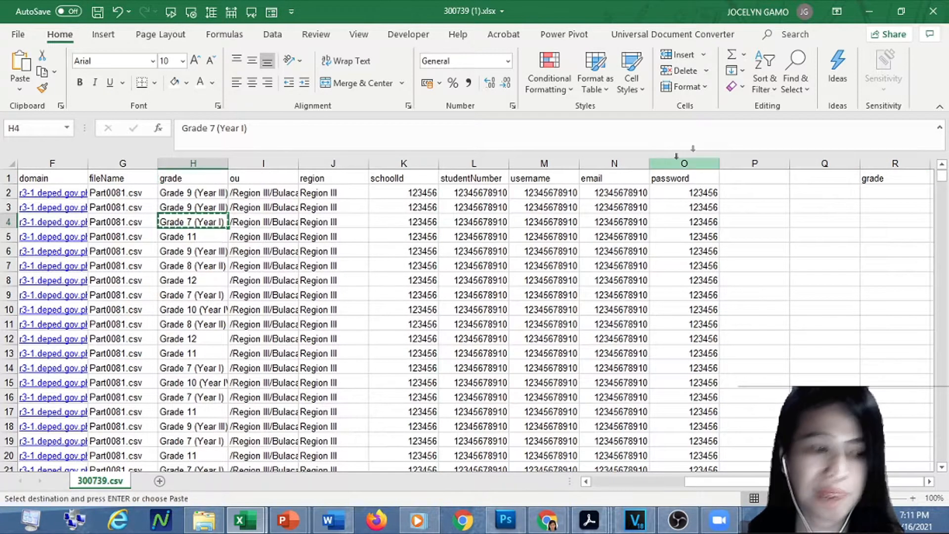
left_click(871, 191)
type("Grade 7 (Year I)")
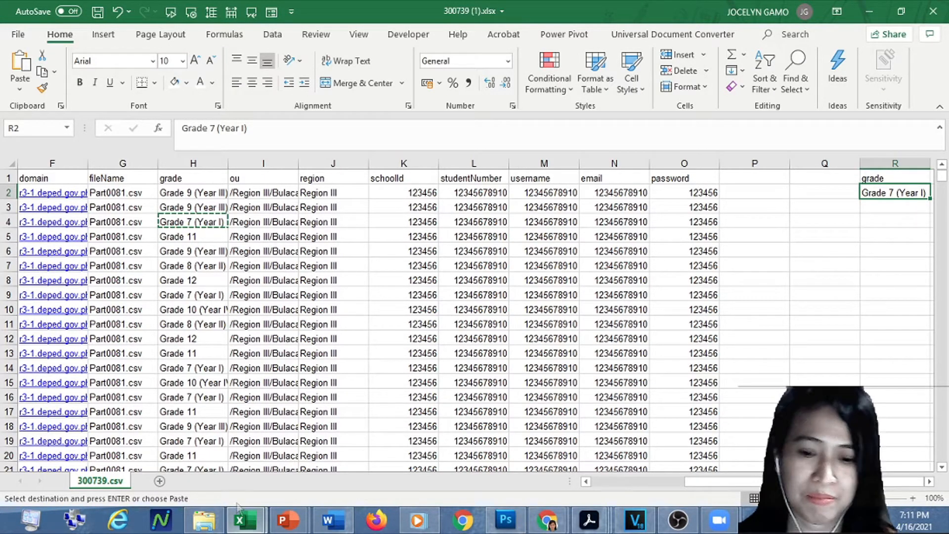
- Add a new worksheet and copy the header row A1:O1 of the 300739.csv sheet into its first row
left_click(159, 481)
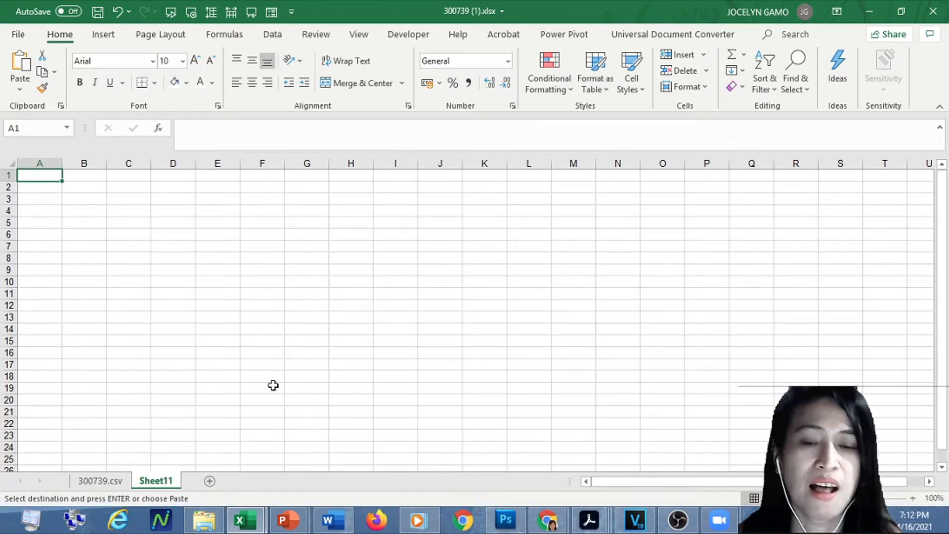
key("ctrl+Page_Up")
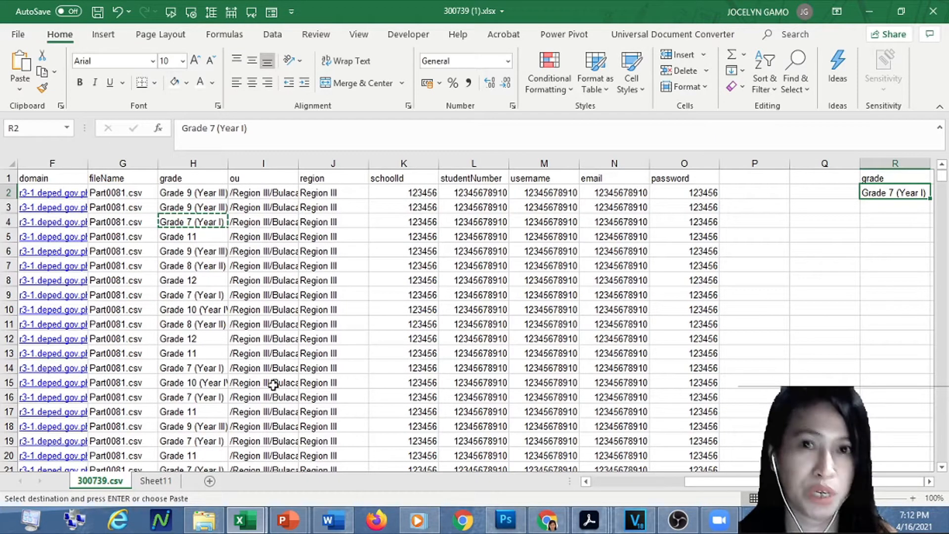
key("ctrl+Home")
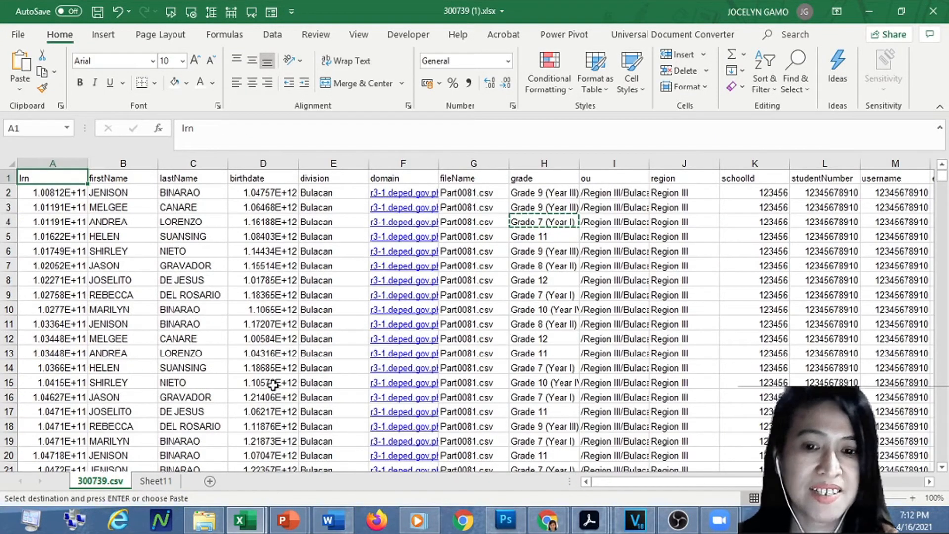
key("ctrl+shift+Right")
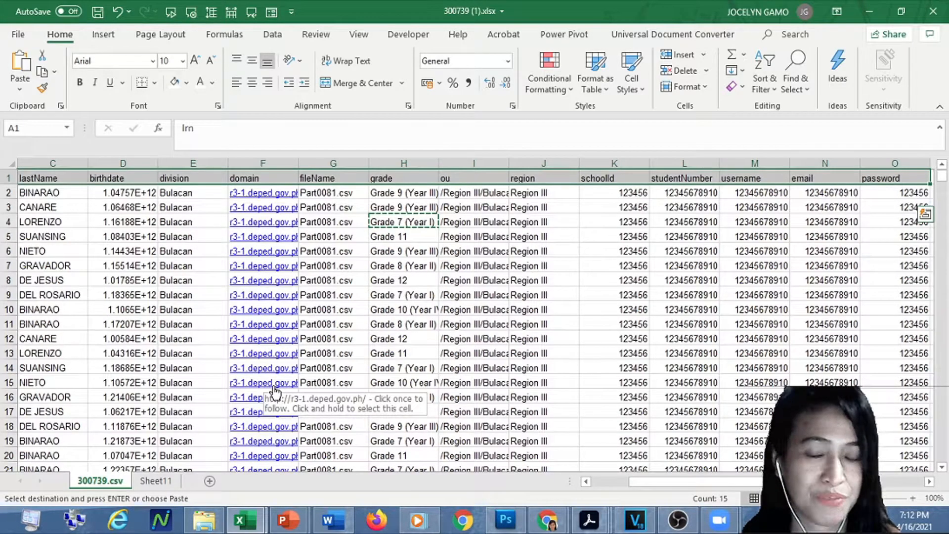
key("ctrl+c")
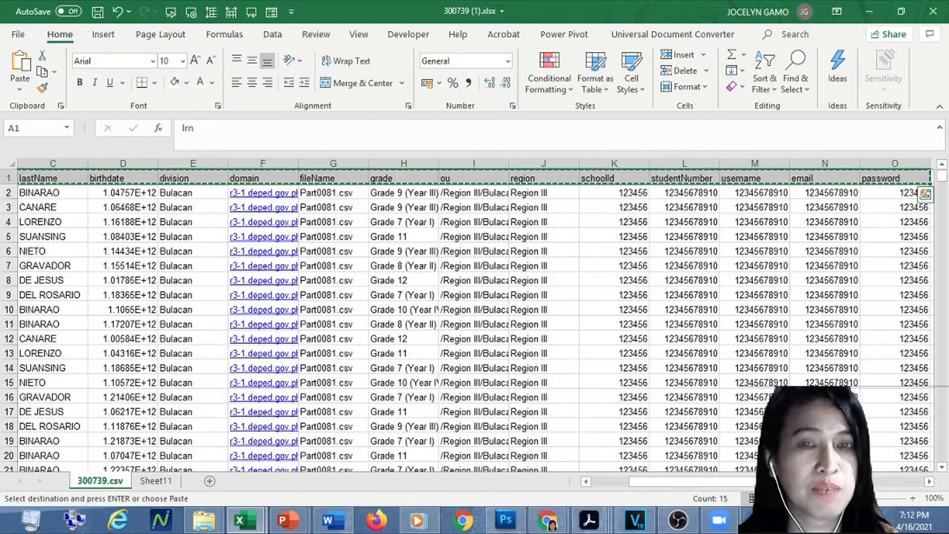
left_click(156, 481)
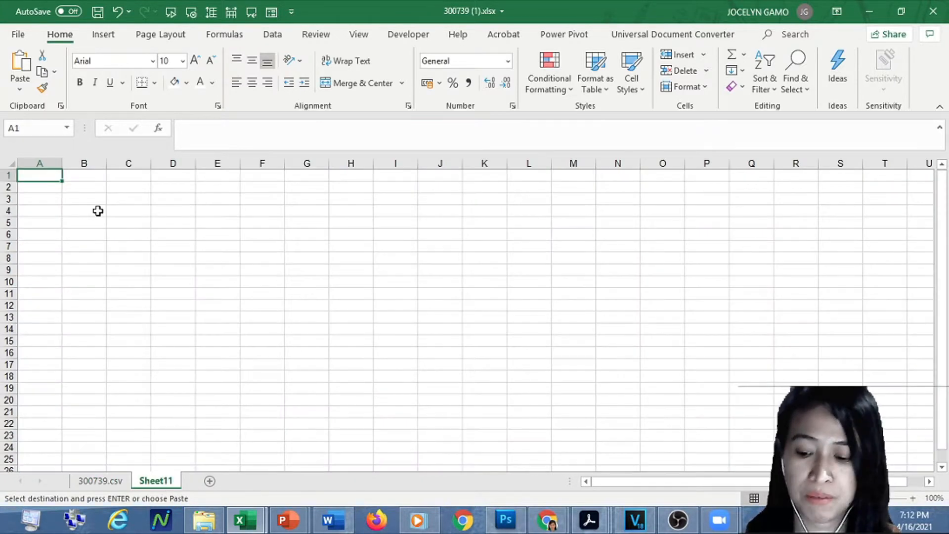
key("ctrl+v")
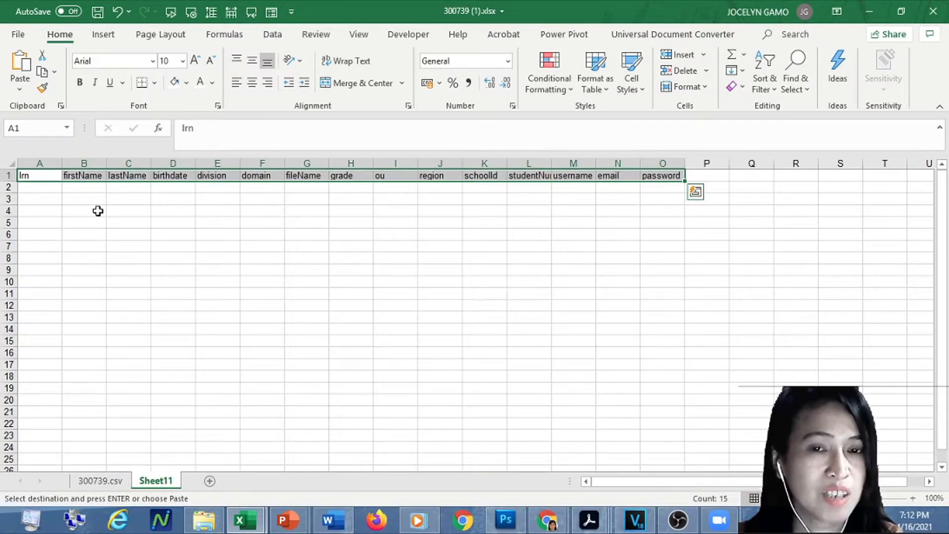
- Start an Advanced Filter from empty cell G3 of Sheet11 and set it to copy to another location
key("Down")
key("Down")
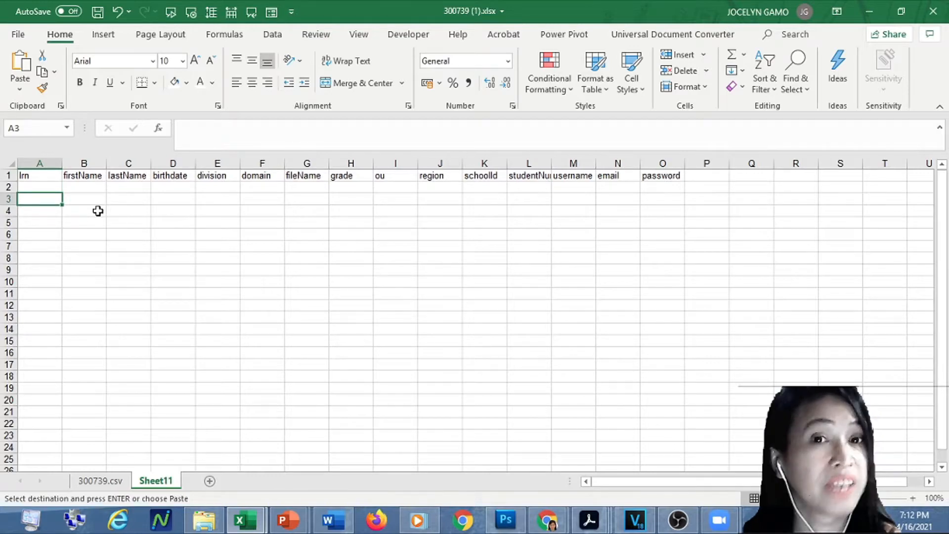
key("Right")
key("Right")
key("Right")
key("Right")
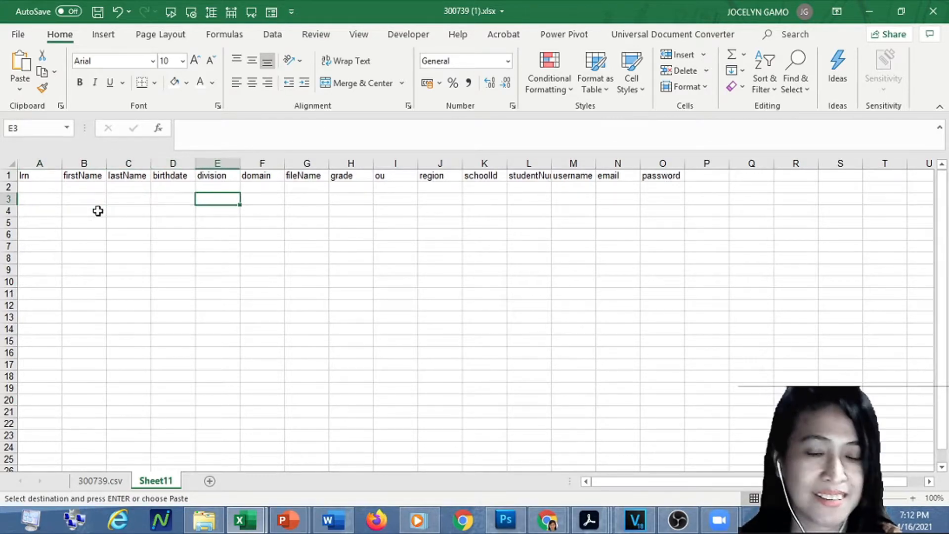
key("Right")
key("Right")
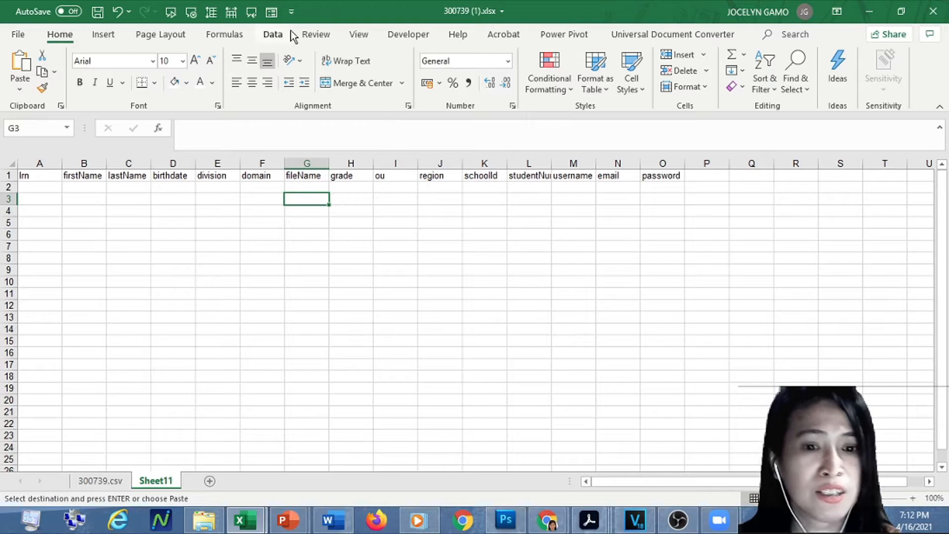
left_click(274, 36)
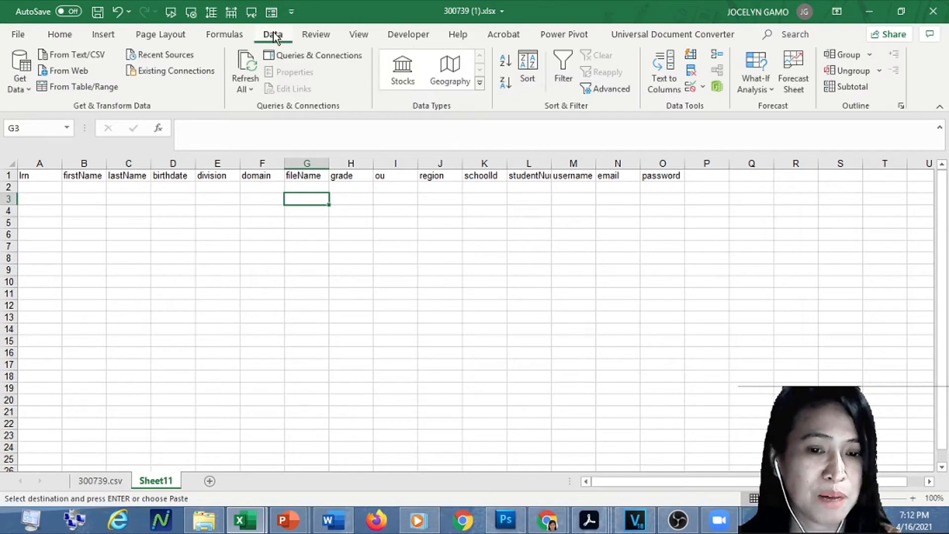
left_click(615, 88)
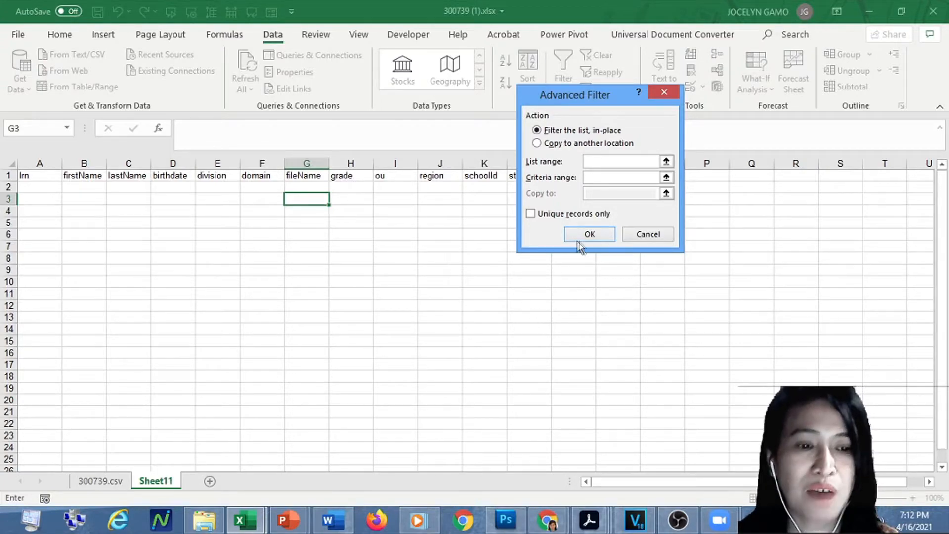
left_click(537, 144)
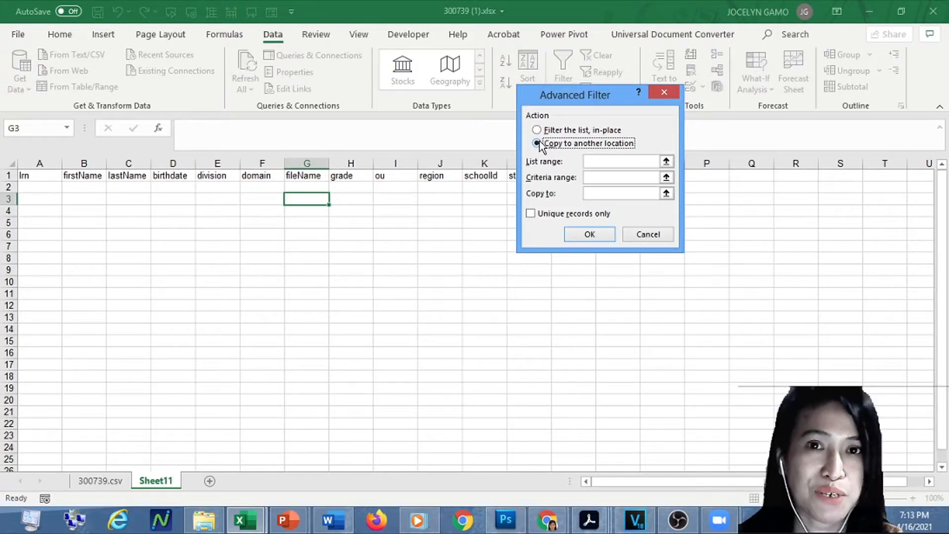
- Set the filter's list range to the whole data table A1:O2218 on the 300739.csv sheet
left_click(597, 162)
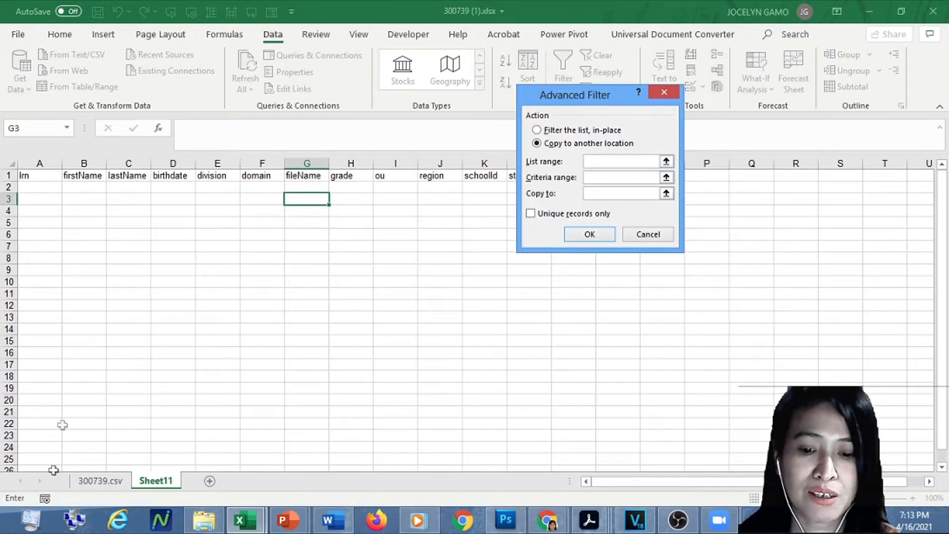
left_click(99, 488)
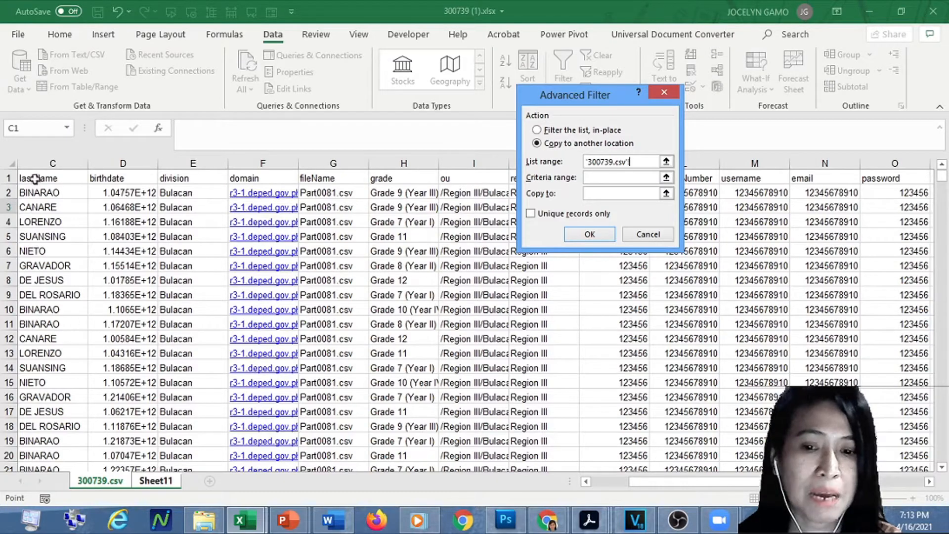
left_click_drag(721, 487, 510, 489)
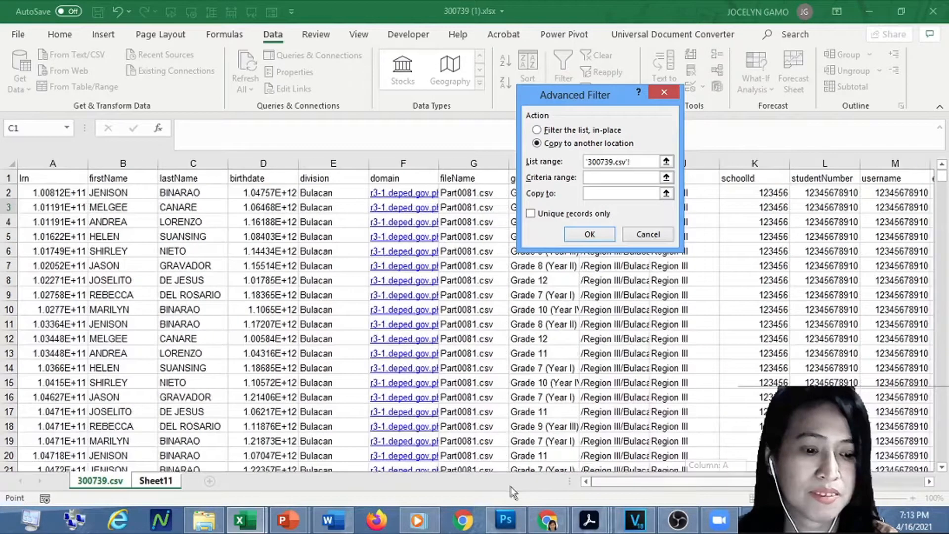
left_click(48, 180)
key("ctrl+shift+Right")
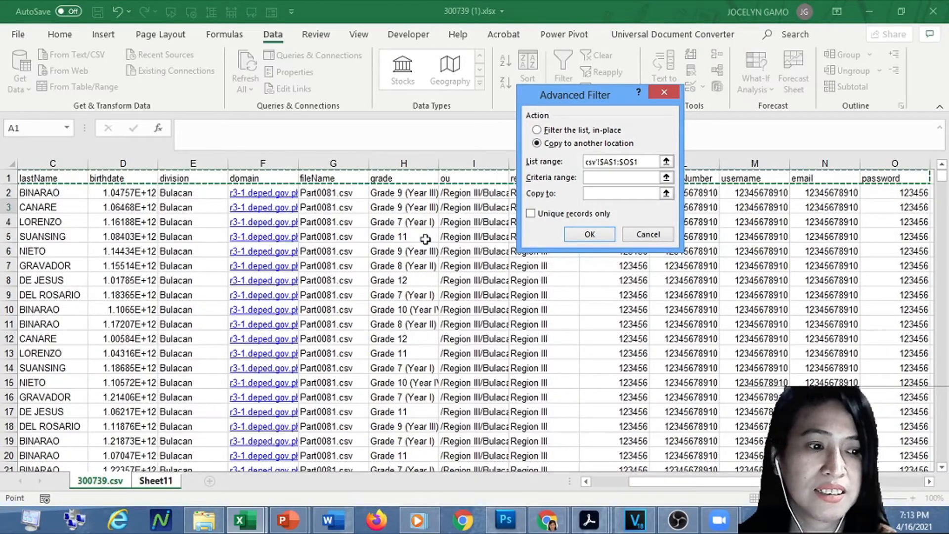
key("ctrl+shift+Down")
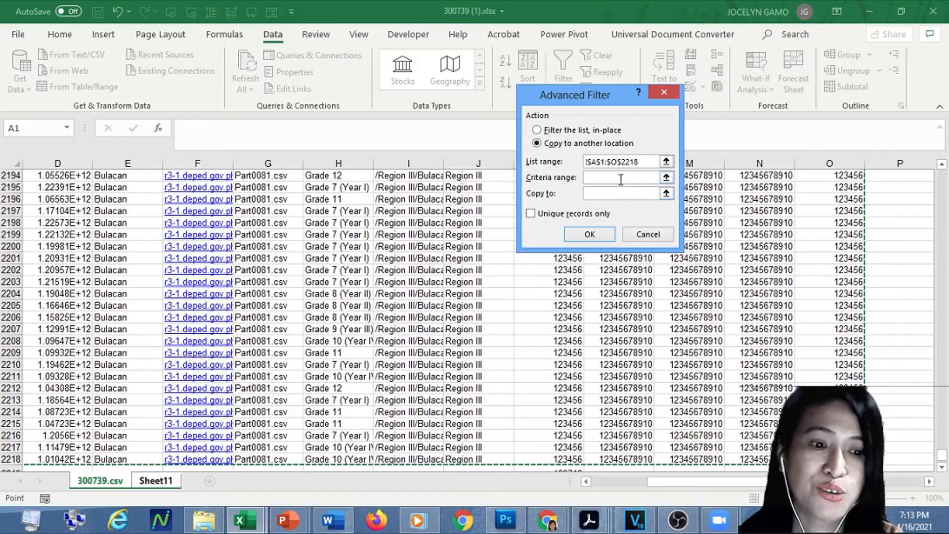
- Set the filter's criteria range to R1:R2 on the 300739.csv sheet
key("ctrl+Page_Down")
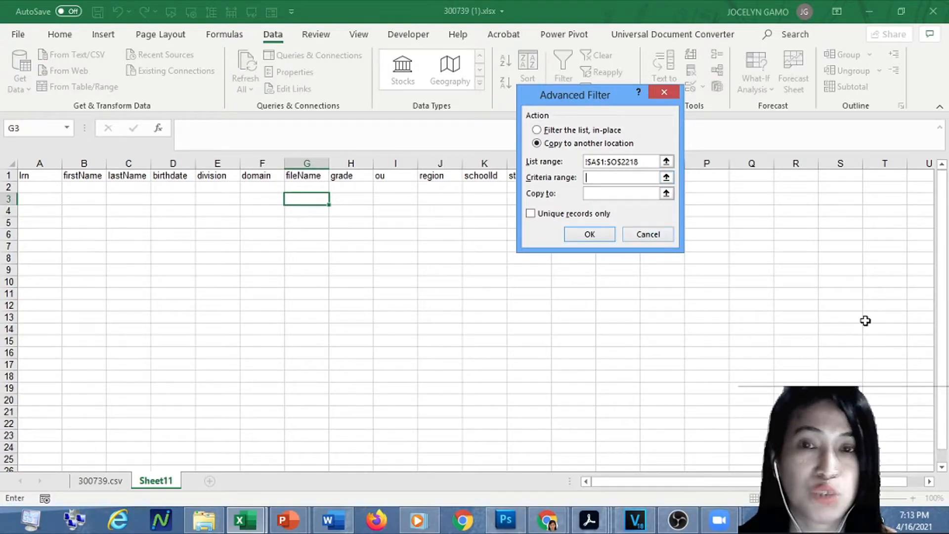
left_click(101, 485)
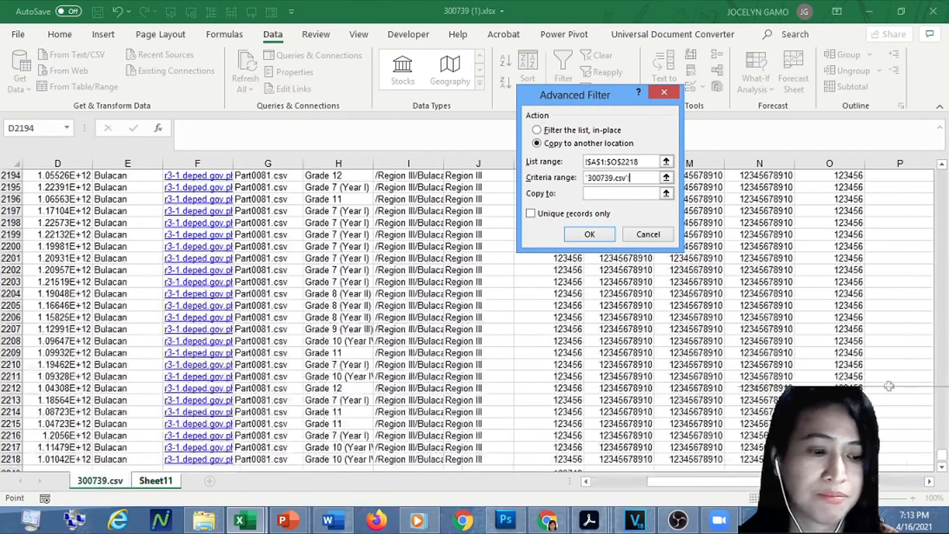
left_click_drag(697, 482, 703, 478)
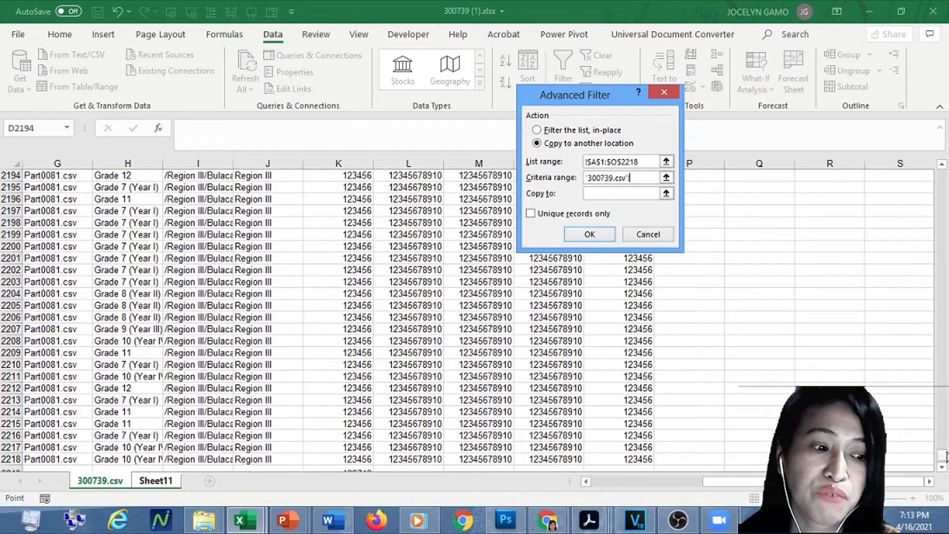
left_click_drag(942, 456, 943, 166)
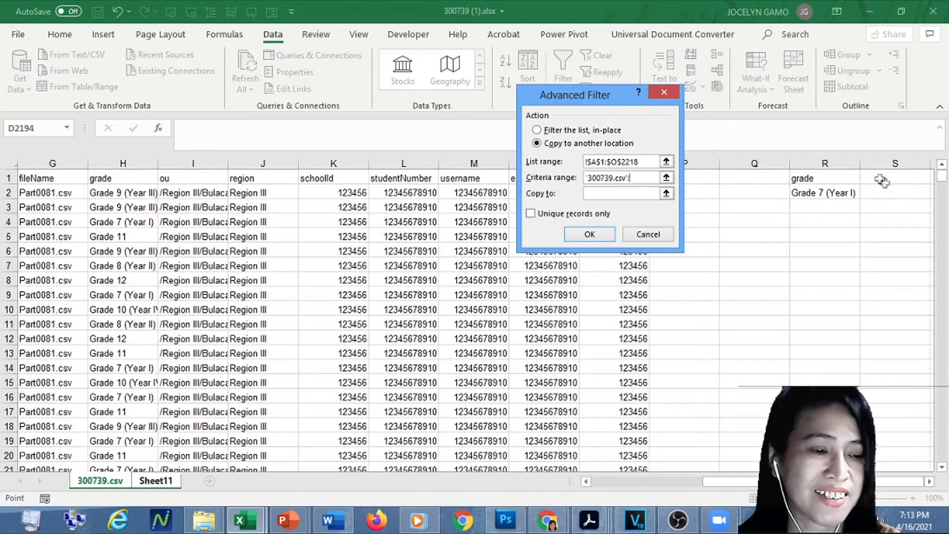
left_click_drag(811, 179, 813, 193)
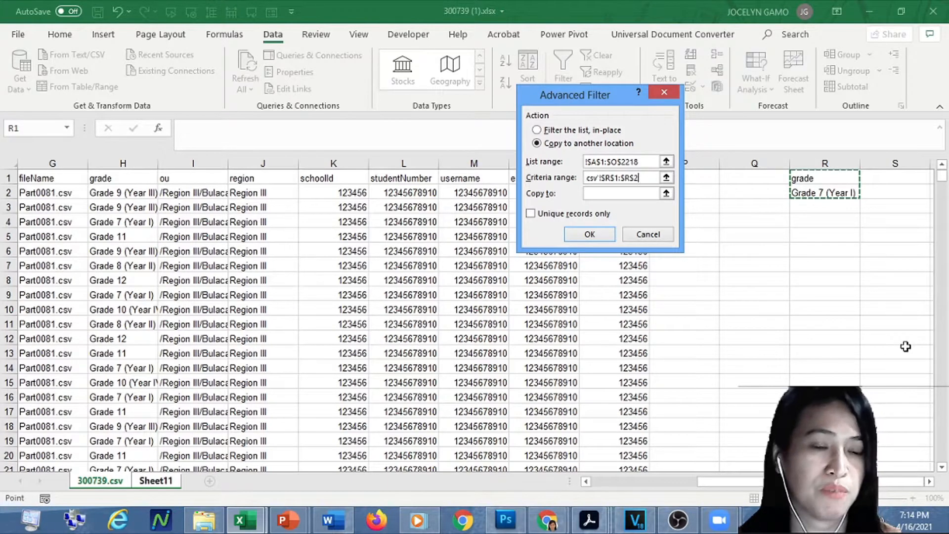
- Set the copy destination to the headers A1:O1 on Sheet11, run the filter, and widen the grade column
left_click(598, 194)
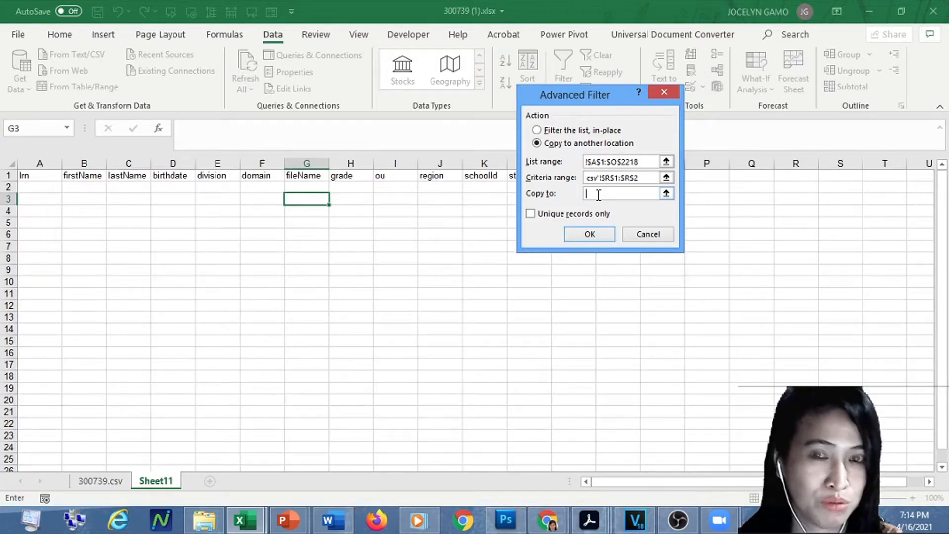
left_click(598, 194)
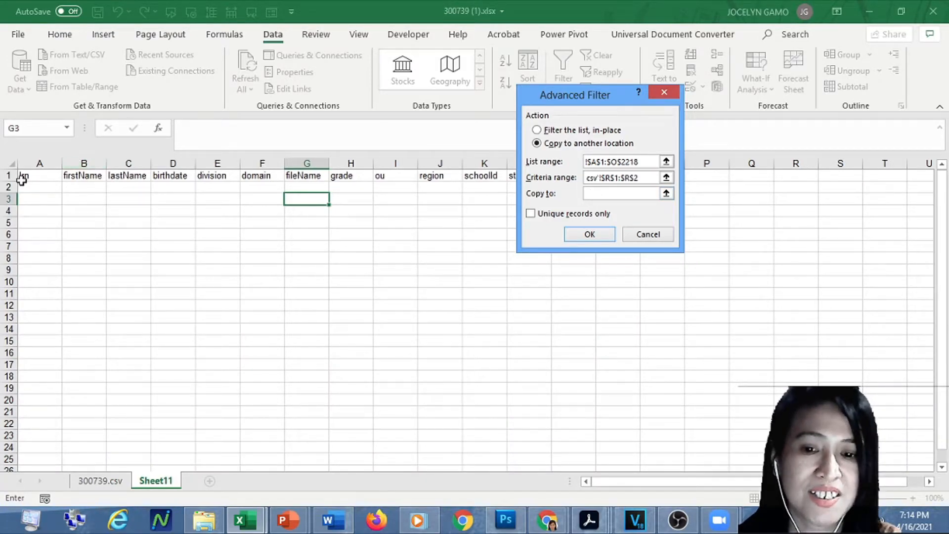
left_click_drag(22, 179, 667, 180)
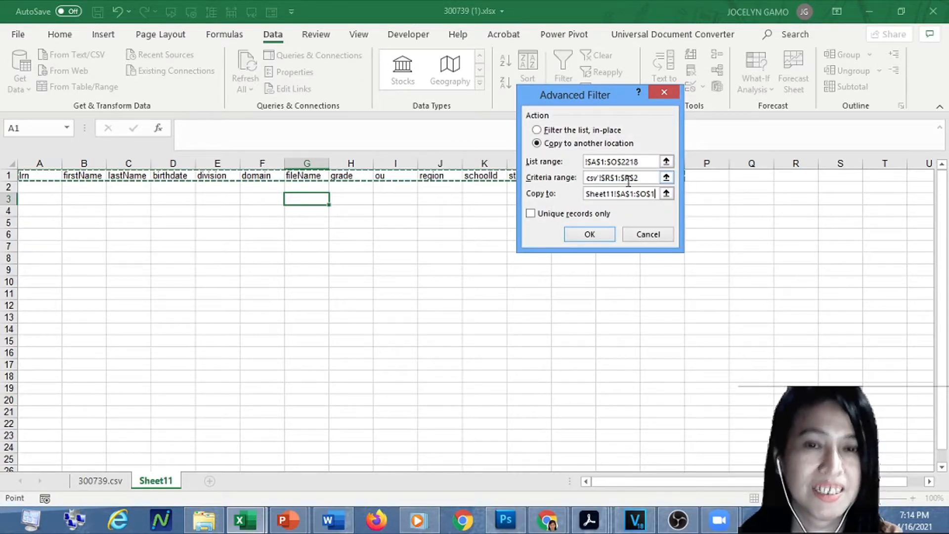
left_click(580, 235)
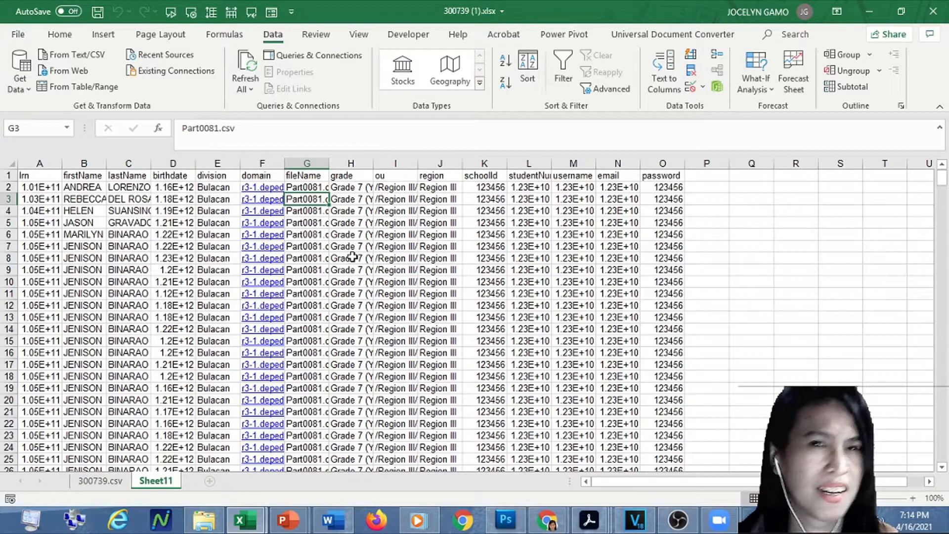
left_click_drag(373, 164, 411, 162)
- Review the grade column down the extracted records on Sheet11 and return to cell A1
left_click(362, 175)
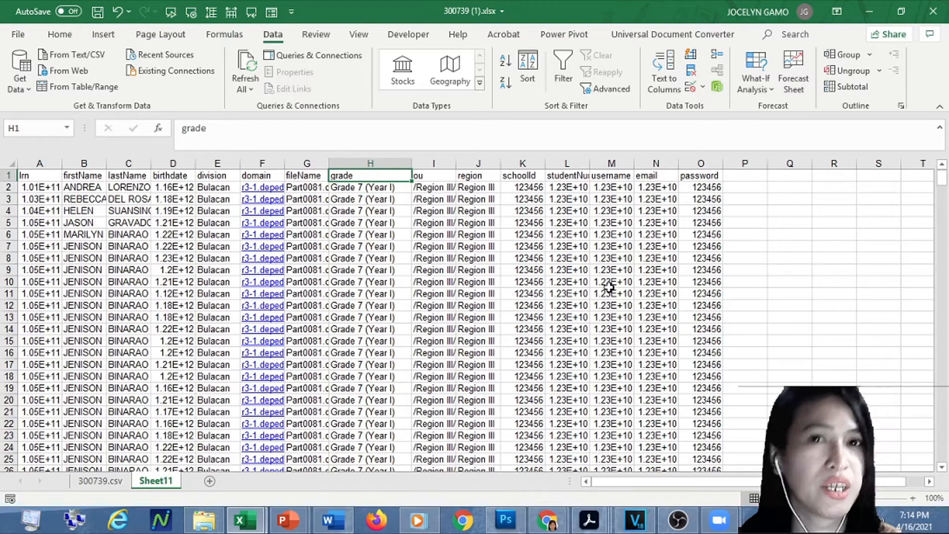
key("Down")
key("Down")
key("Down")
key("Down")
key("Down")
key("Down")
key("Down")
key("Down")
key("Down")
key("Down")
key("Down")
key("Down")
key("Down")
key("Down")
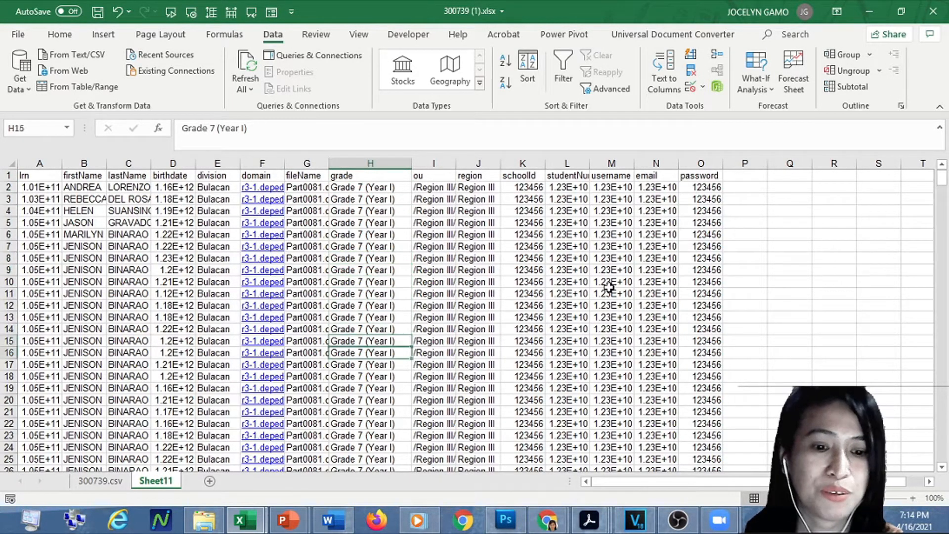
key("Down")
key("Down")
key("Down")
key("Down")
key("Down")
key("Down")
key("Down")
key("Down")
key("Down")
key("Down")
key("Down")
key("Down")
key("Down")
key("Down")
key("Down")
key("Down")
key("Down")
key("Down")
key("Down")
key("Down")
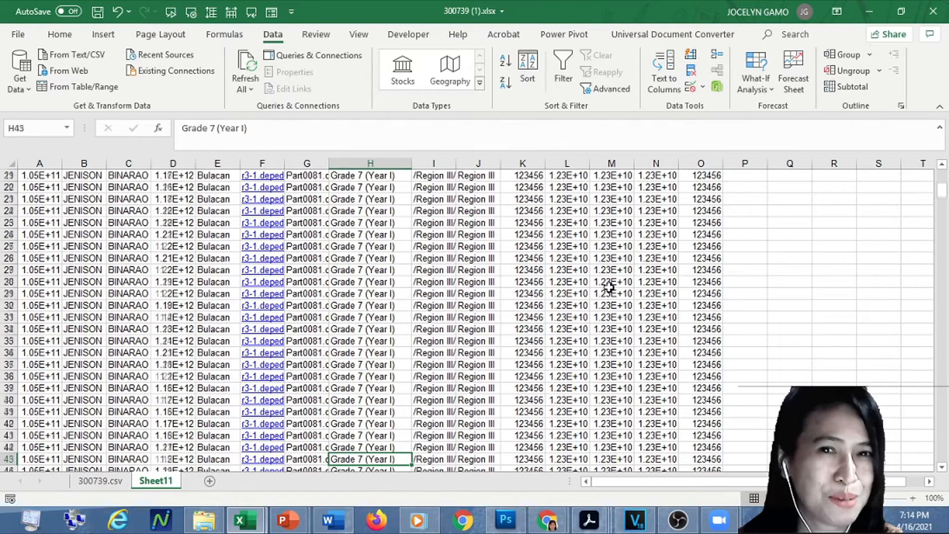
key("Down")
key("Down")
key("Down")
key("Down")
key("Down")
key("Down")
key("Down")
key("Down")
key("Down")
key("Down")
key("Down")
key("Down")
key("Down")
key("Down")
key("Down")
key("Down")
key("Down")
key("Down")
key("Down")
key("Down")
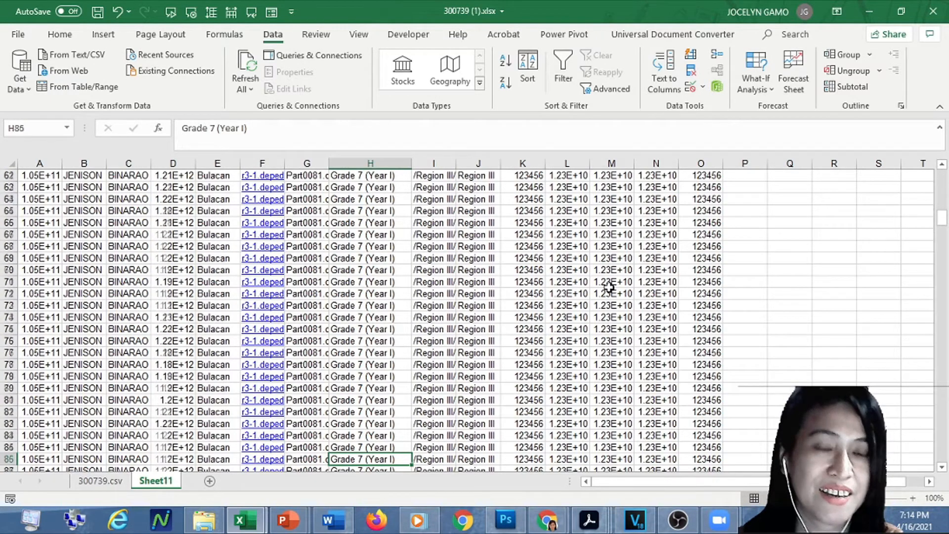
key("Down")
key("Down")
key("Down")
key("Down")
key("Down")
key("Down")
key("Down")
key("Down")
key("Down")
key("Down")
key("Down")
key("Down")
key("Down")
key("Down")
key("Down")
key("Down")
key("Down")
key("Down")
key("Down")
key("Down")
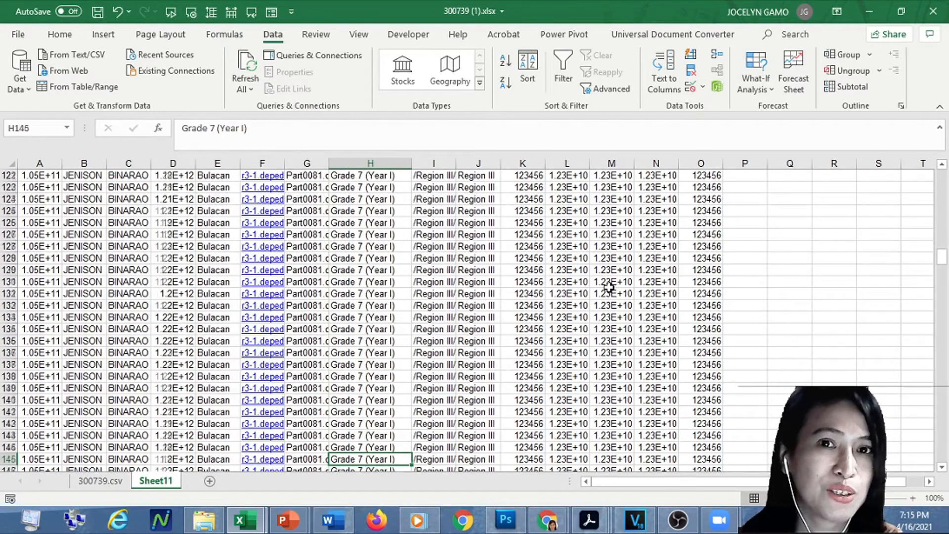
key("Down")
key("Down")
key("Down")
key("Down")
key("Down")
key("Down")
key("Down")
key("Down")
key("Down")
key("Down")
key("Down")
key("Down")
key("Down")
key("Down")
key("Down")
key("Down")
key("Down")
key("Down")
key("Down")
key("Down")
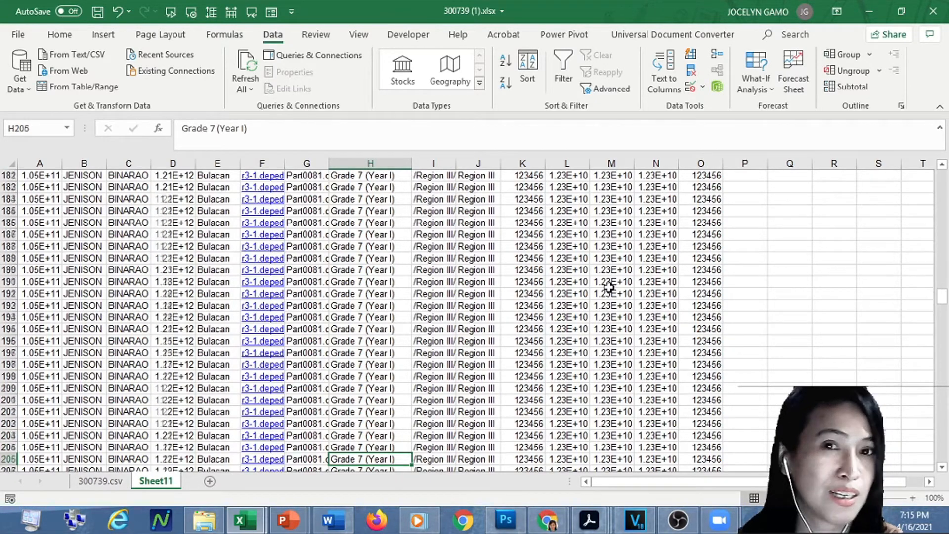
key("Down")
key("Down")
key("Down")
key("Down")
key("Down")
key("Down")
key("Down")
key("Down")
key("Down")
key("Down")
key("Down")
key("Down")
key("Down")
key("Down")
key("Down")
key("Down")
key("Down")
key("Down")
key("Down")
key("Down")
key("ctrl+Home")
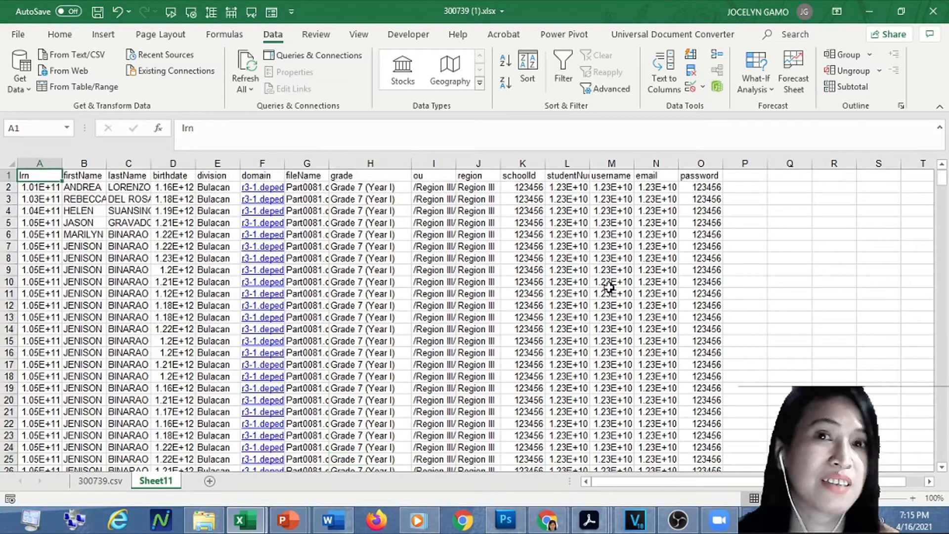